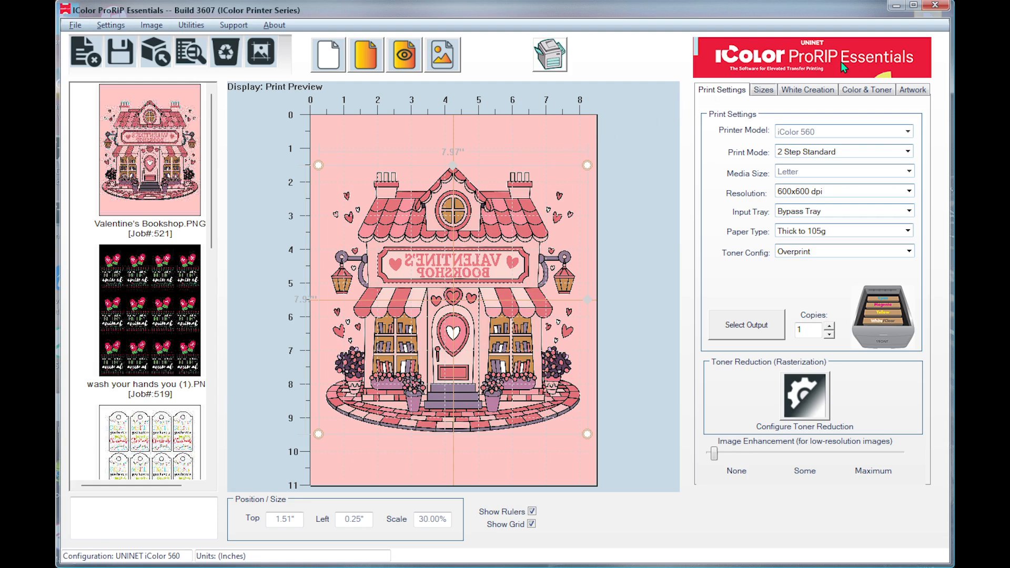
Set the background color behind the Valentine's Bookshop graphic to black in the print preview.
left_click(921, 90)
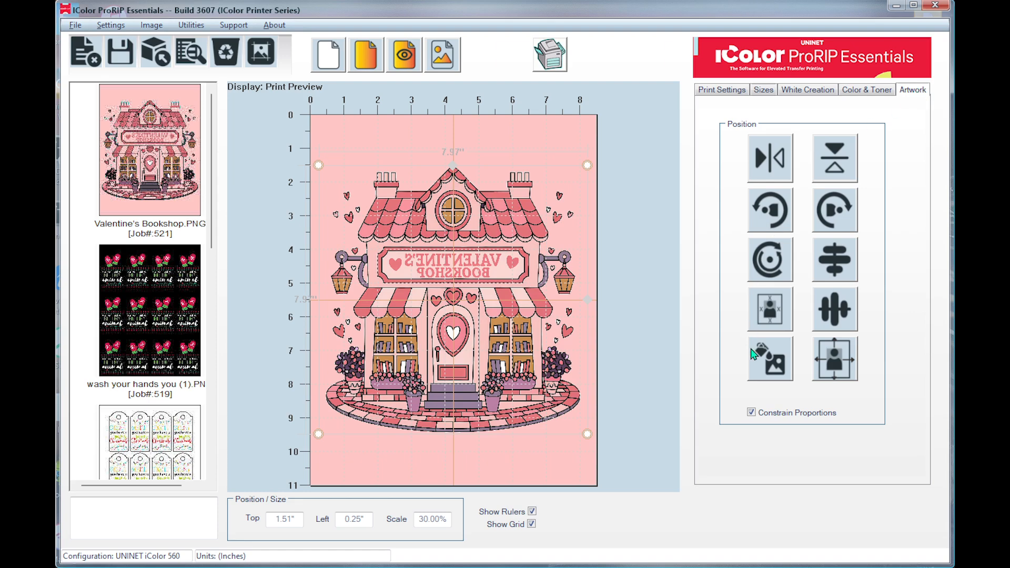
left_click(777, 368)
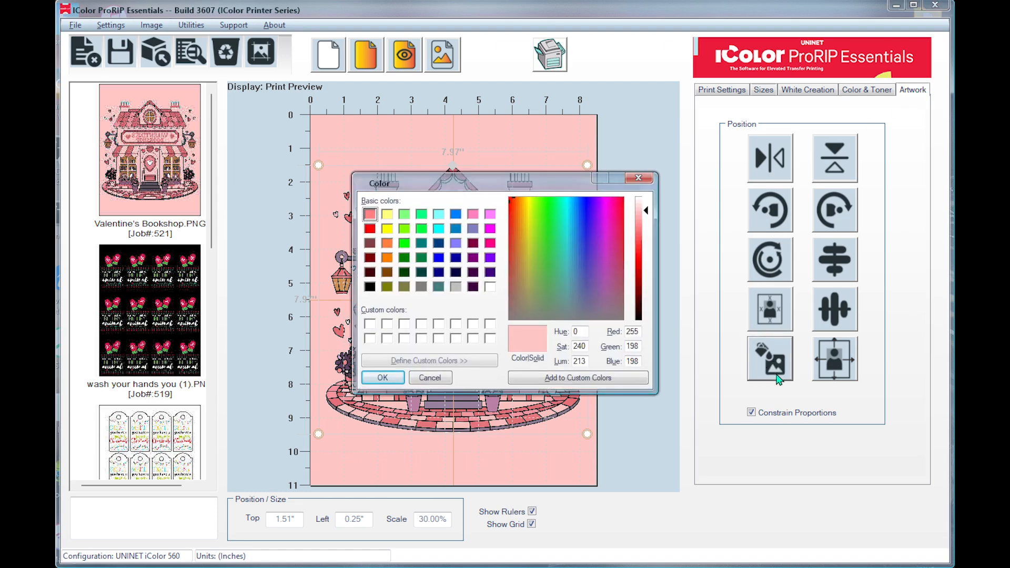
left_click(370, 287)
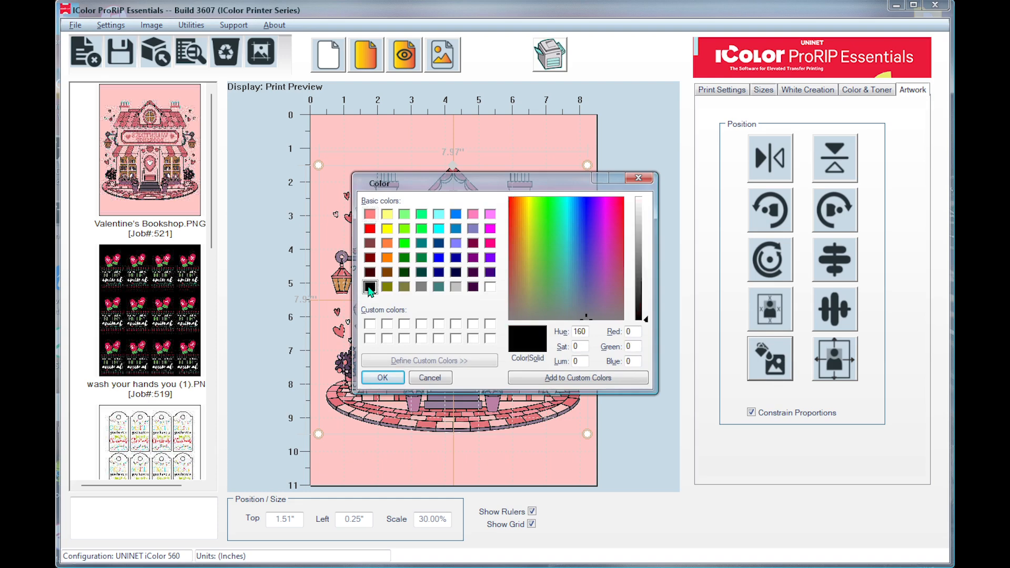
left_click(382, 376)
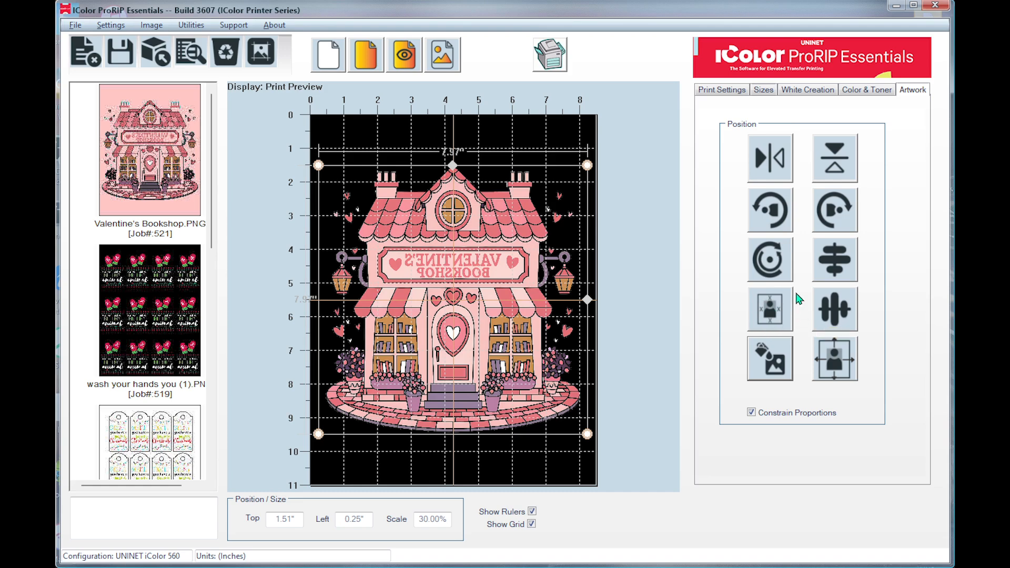
Fit the bookshop graphic to the page and resize it proportionally to 31.84% scale, about 8.03 inches wide.
left_click(772, 317)
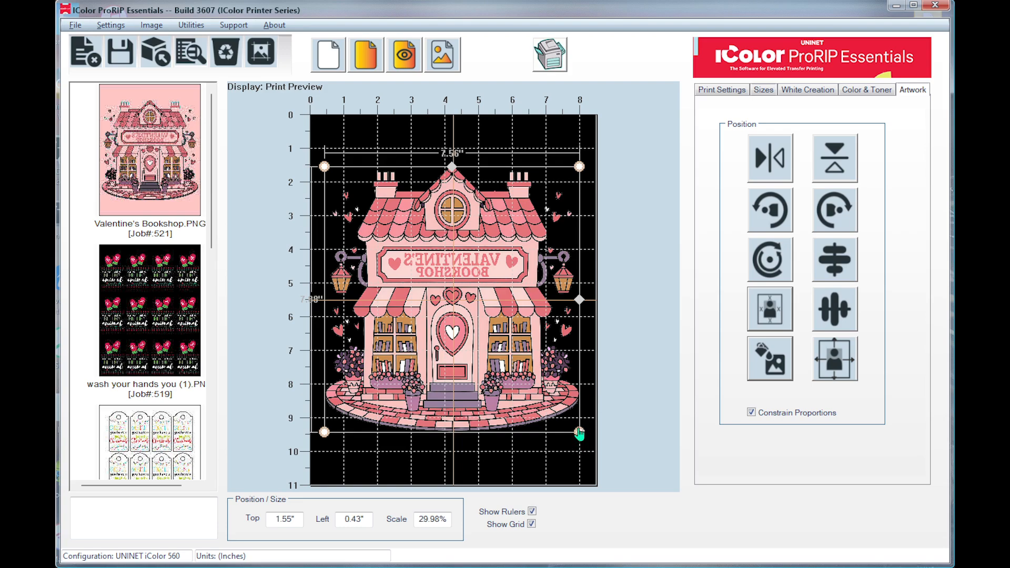
left_click_drag(580, 432, 583, 440)
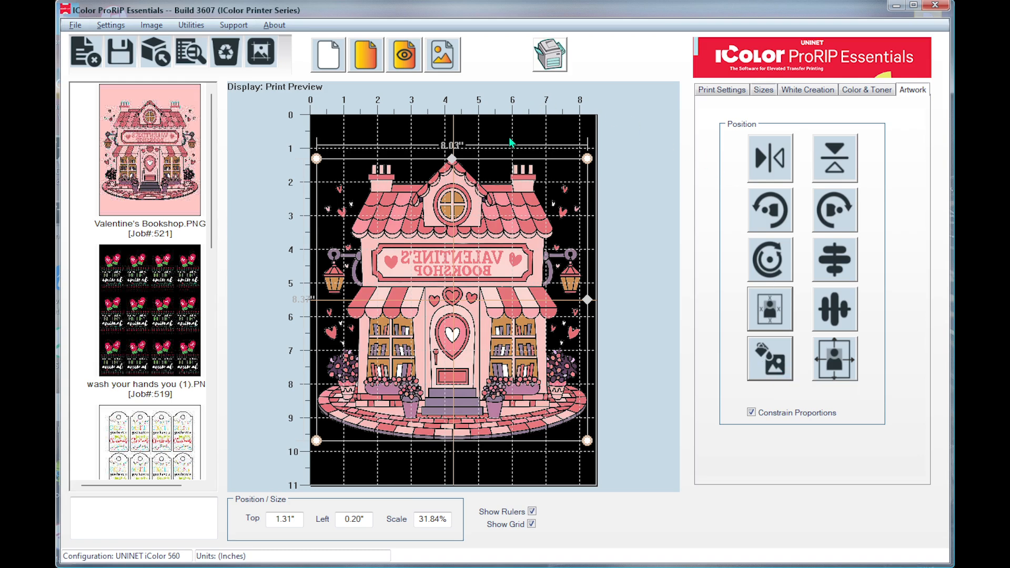
Change the preview background to a light pink with RGB values 255, 187, 187.
left_click(771, 356)
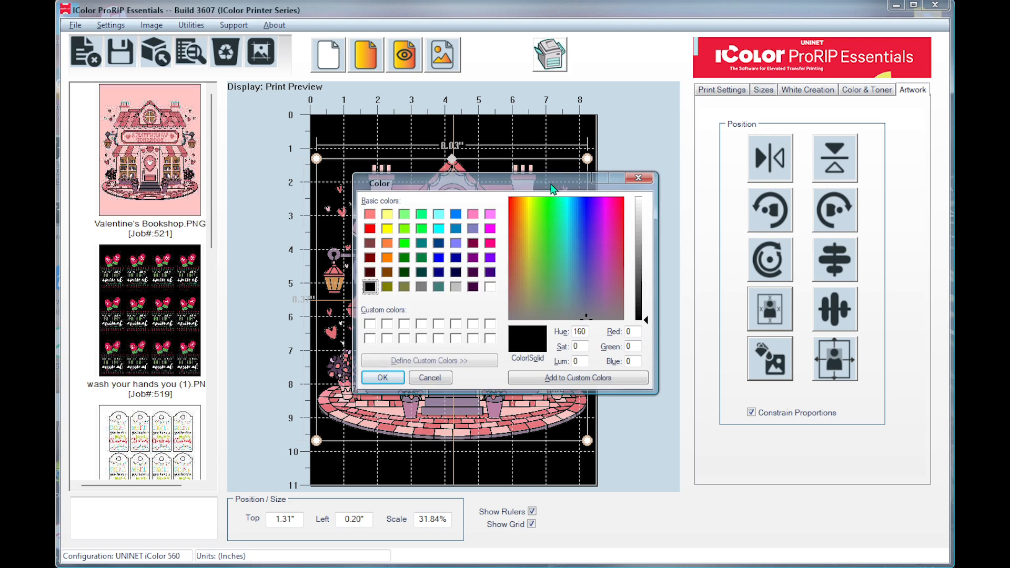
left_click(370, 215)
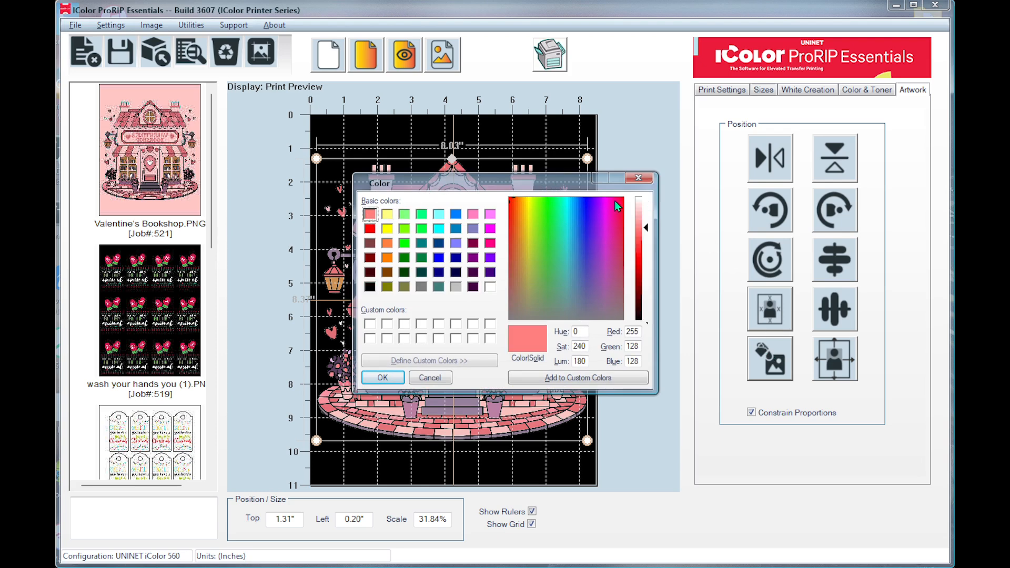
left_click(646, 220)
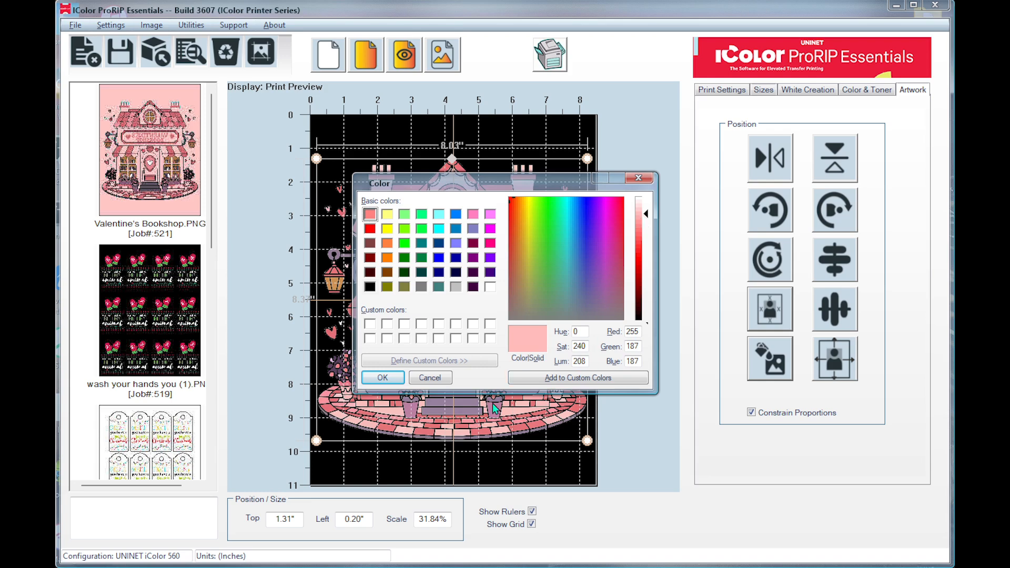
left_click(384, 377)
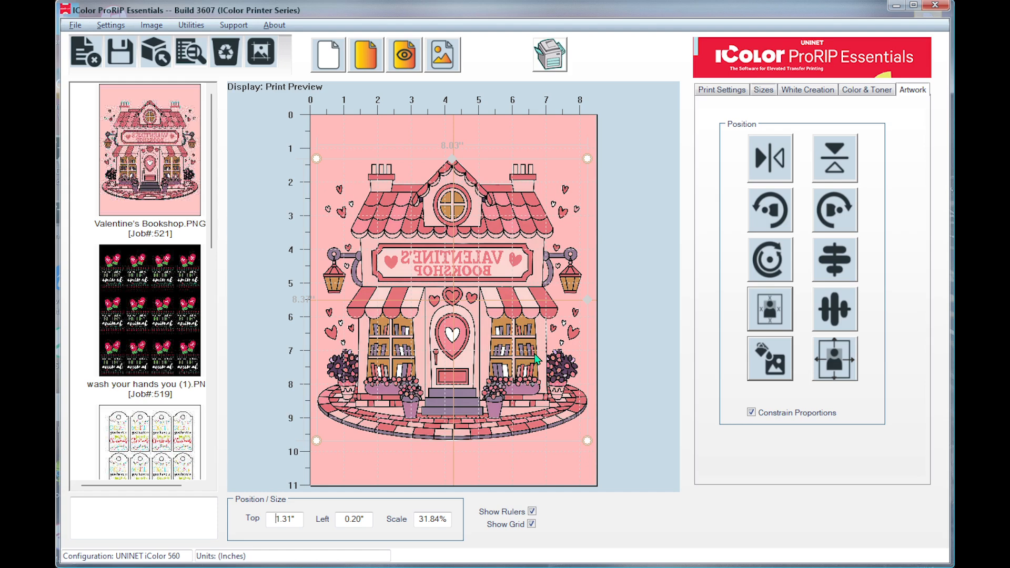
Use Color Replace/Remove to pick the light pink of the shop wall from the graphic and remove it.
left_click(734, 95)
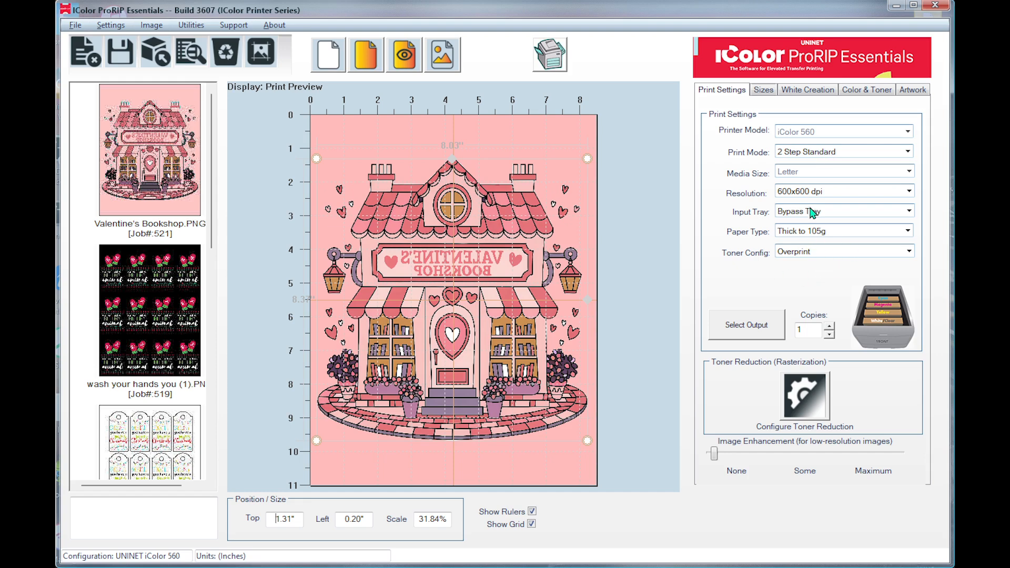
left_click(869, 95)
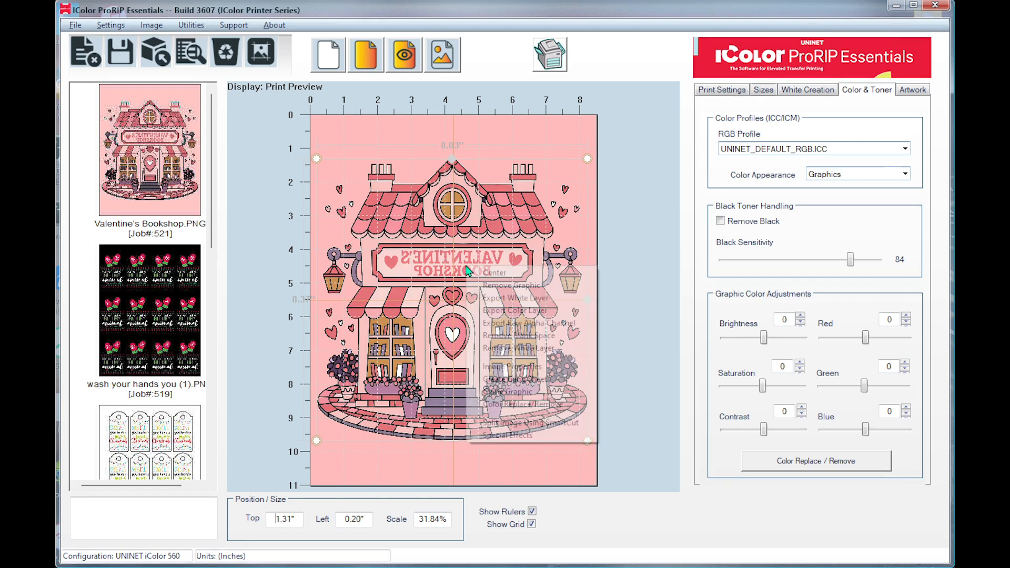
right_click(467, 268)
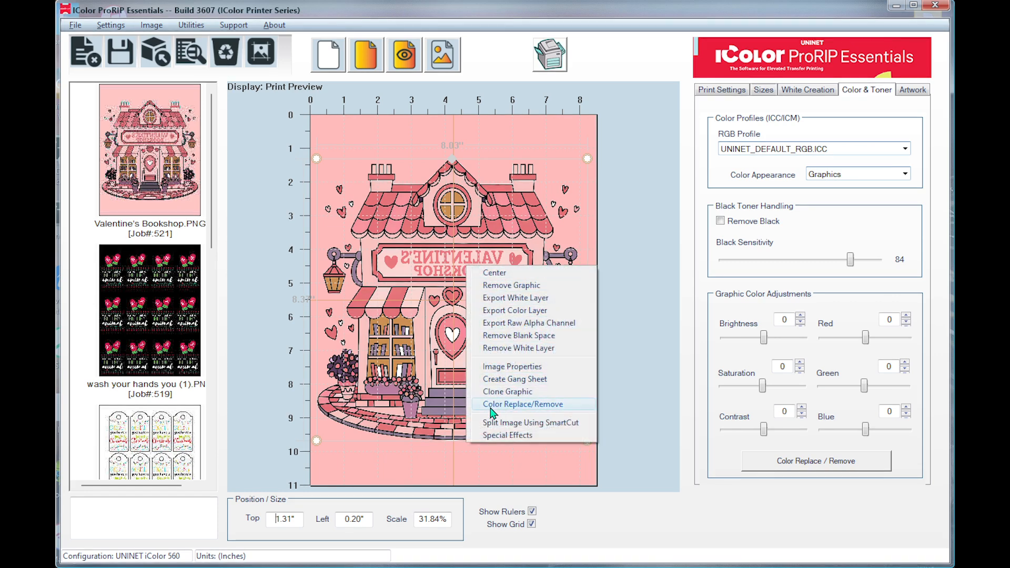
left_click(547, 408)
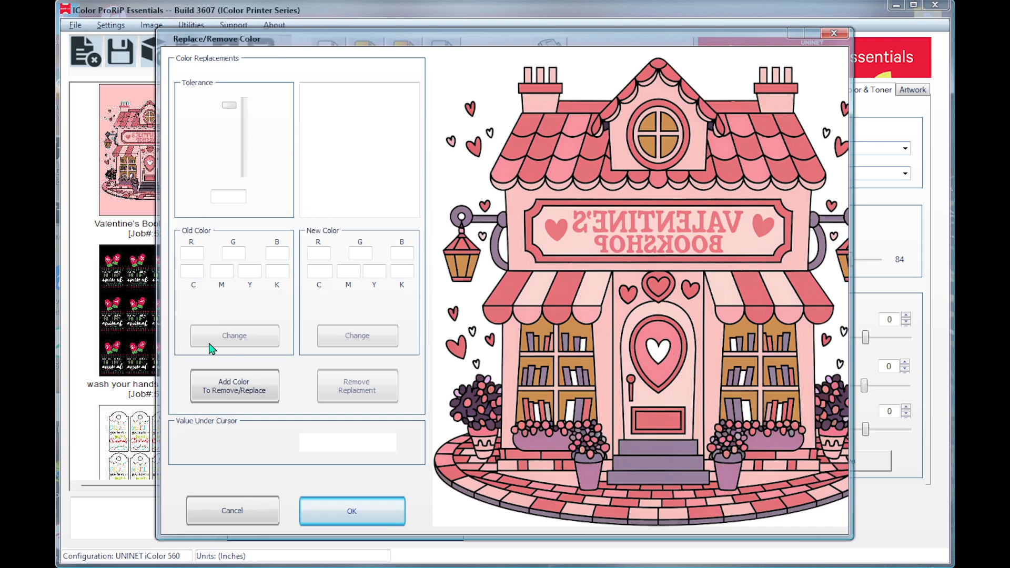
left_click(232, 394)
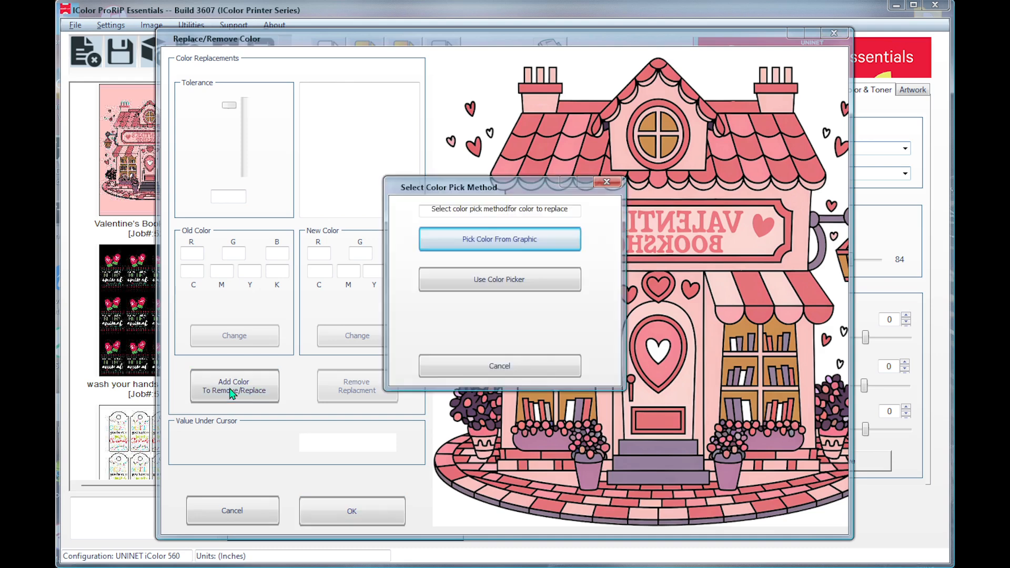
left_click(525, 242)
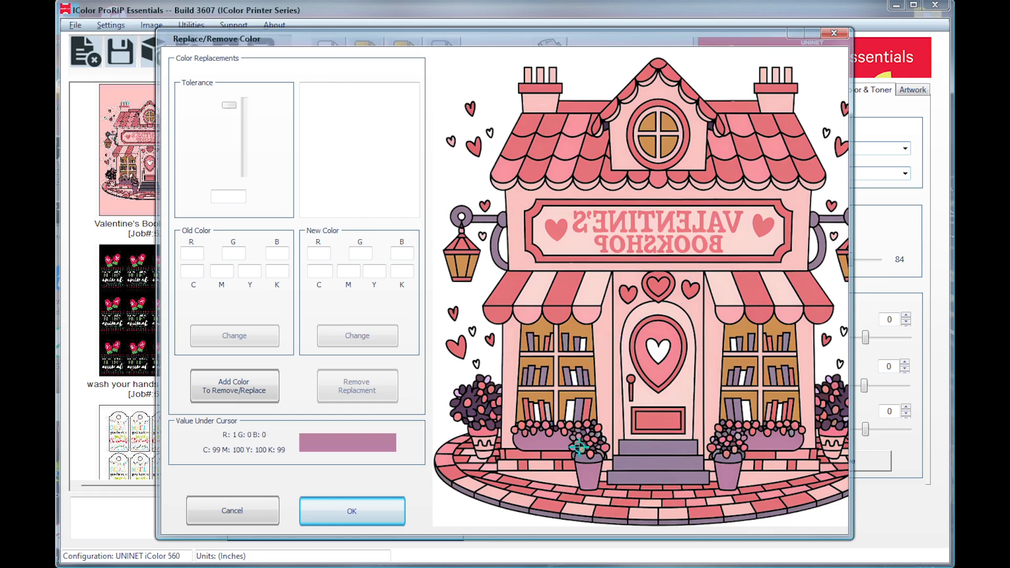
left_click(713, 342)
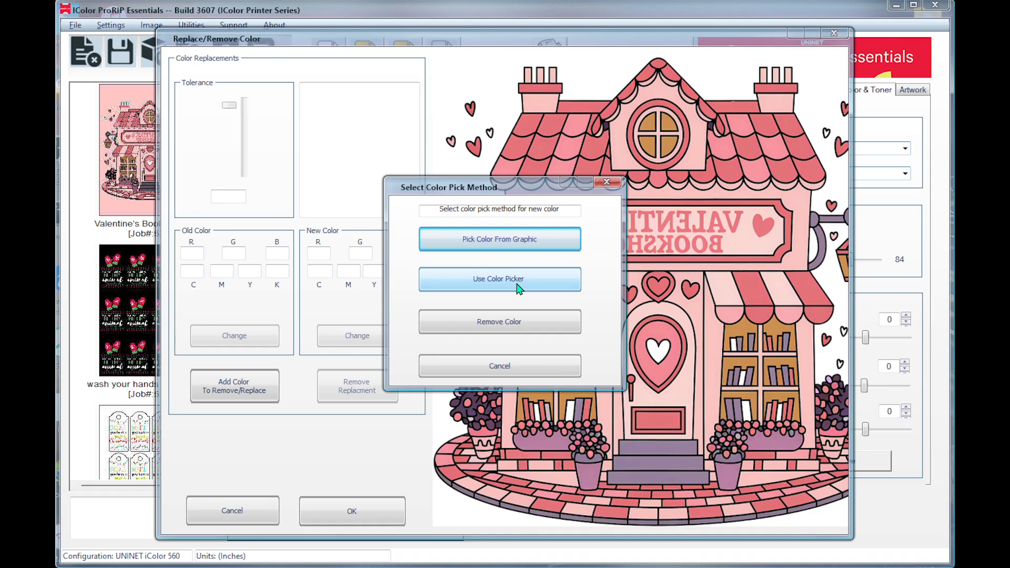
left_click(532, 323)
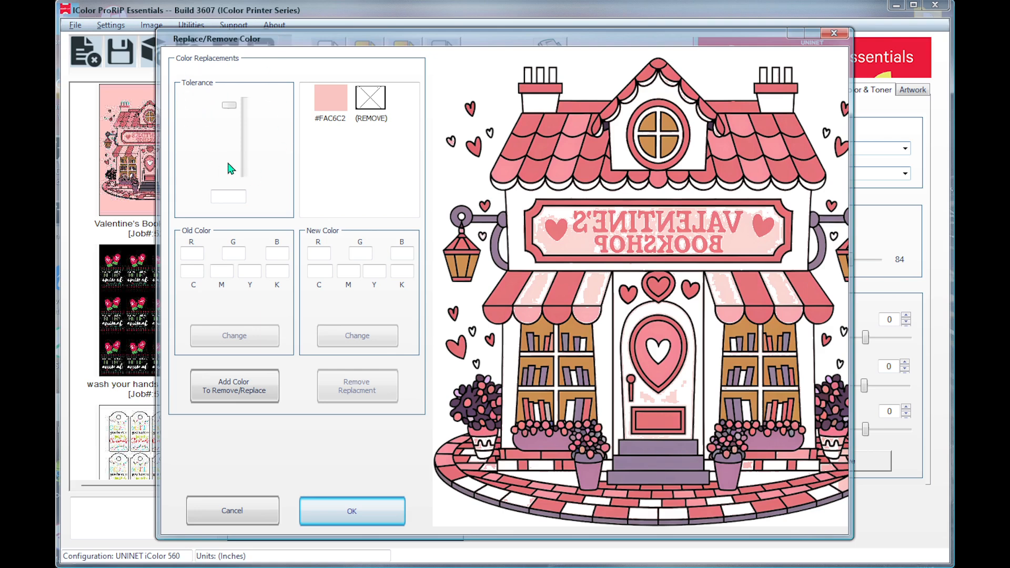
Try different tolerances for the removed wall pink, set it to 34%, and apply the color removal.
left_click(331, 111)
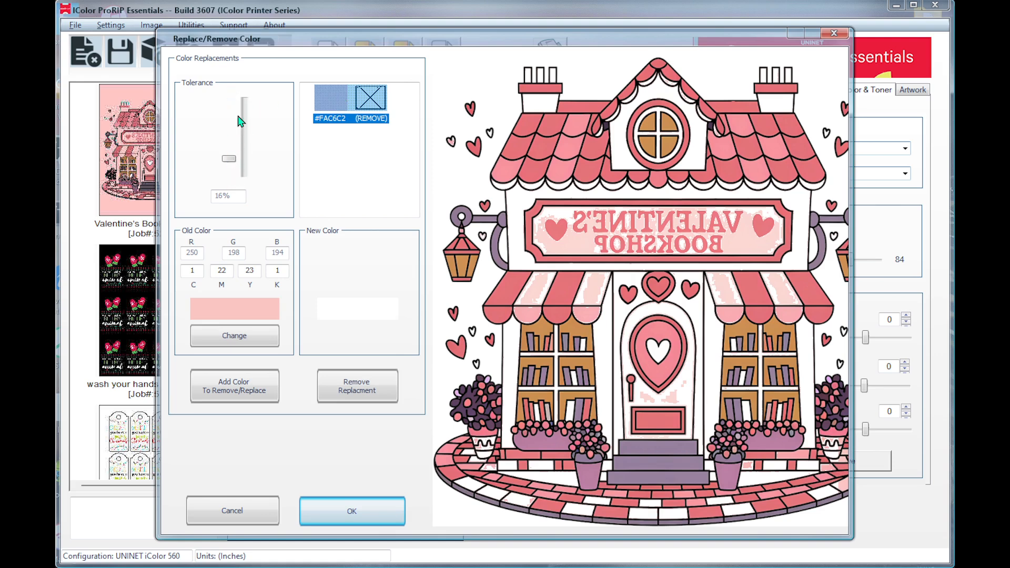
left_click(231, 160)
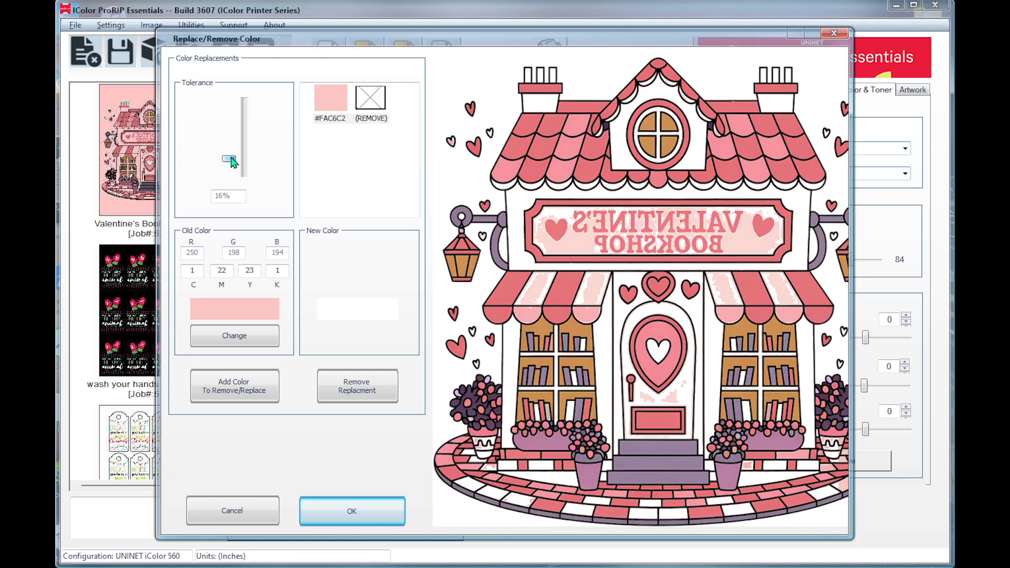
left_click_drag(231, 162, 234, 167)
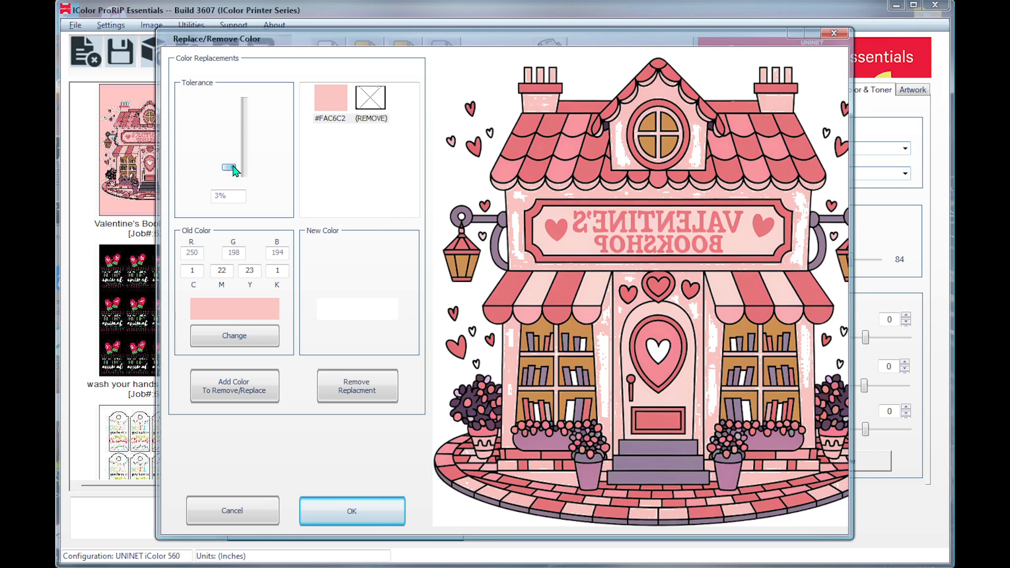
left_click_drag(234, 167, 238, 161)
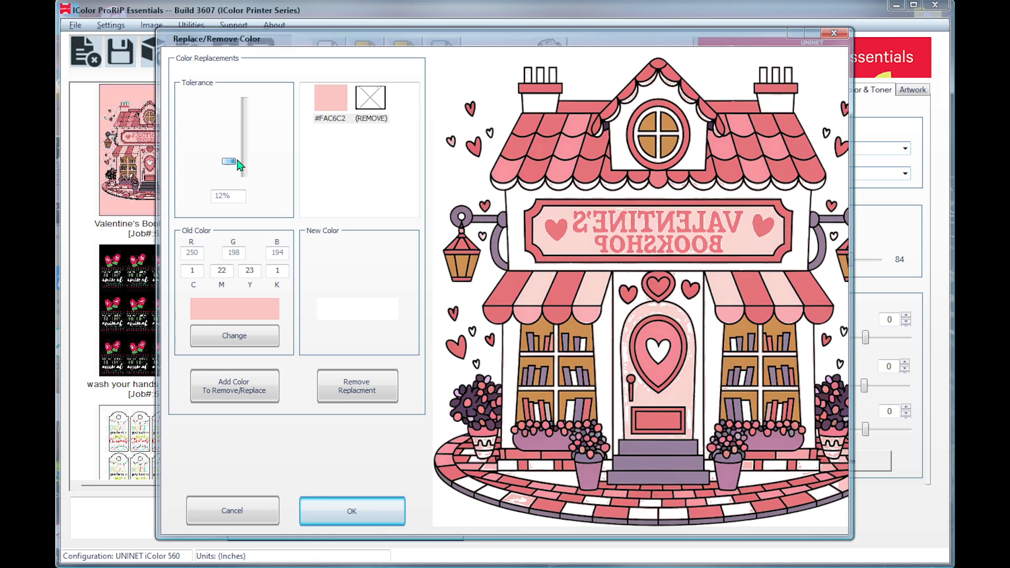
left_click_drag(238, 165, 238, 168)
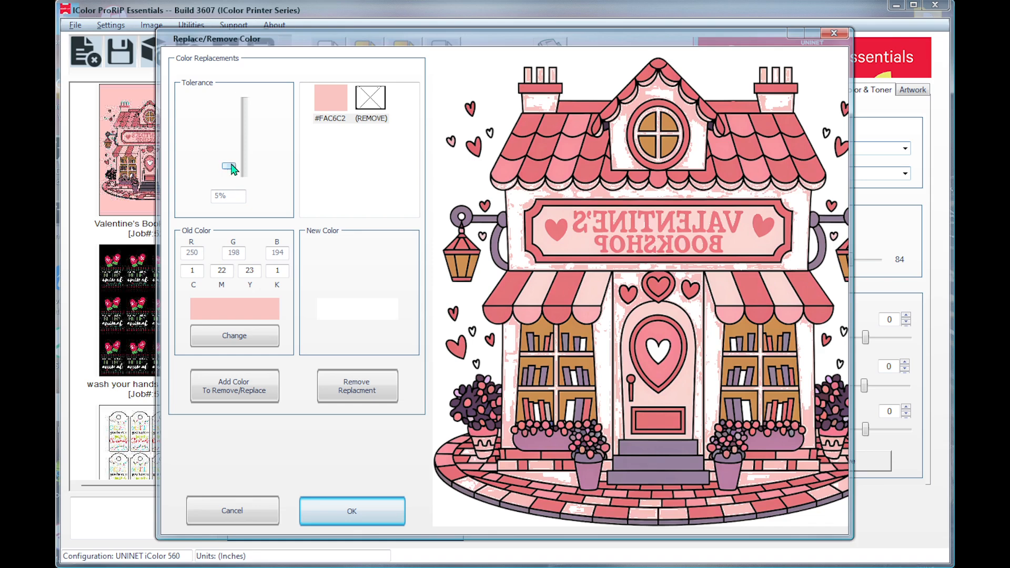
left_click_drag(232, 164, 233, 162)
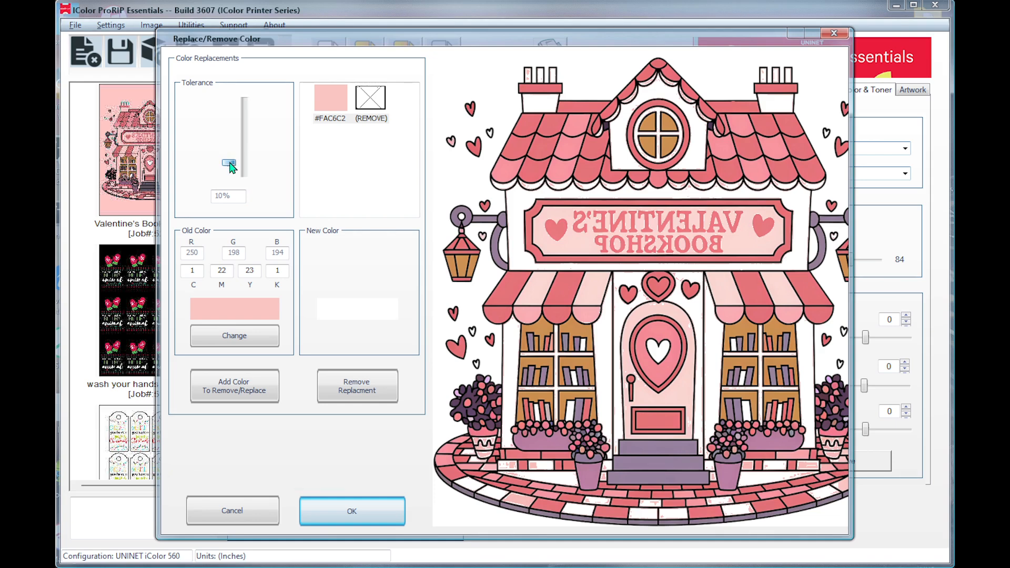
left_click_drag(230, 164, 232, 162)
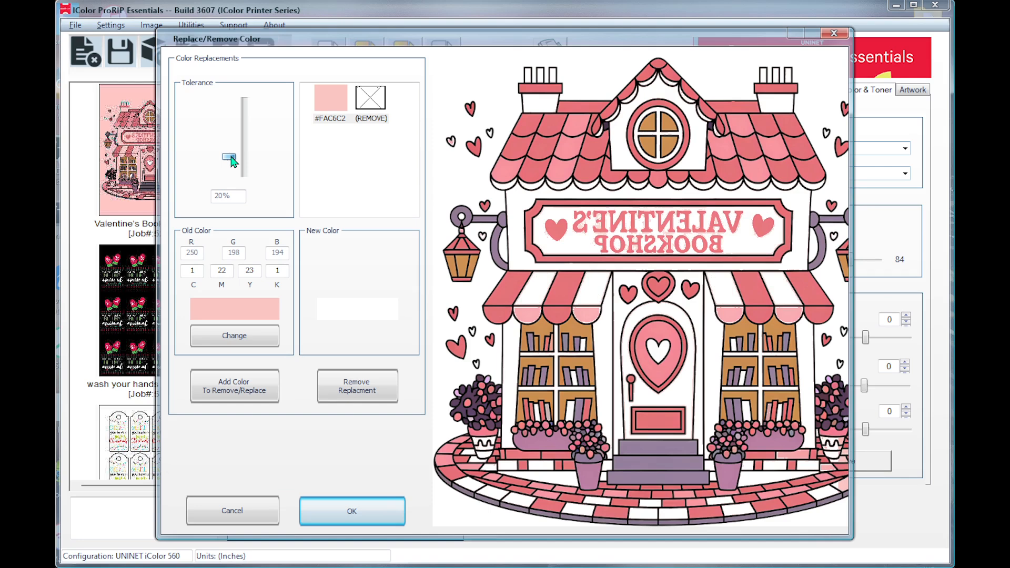
left_click_drag(232, 158, 234, 153)
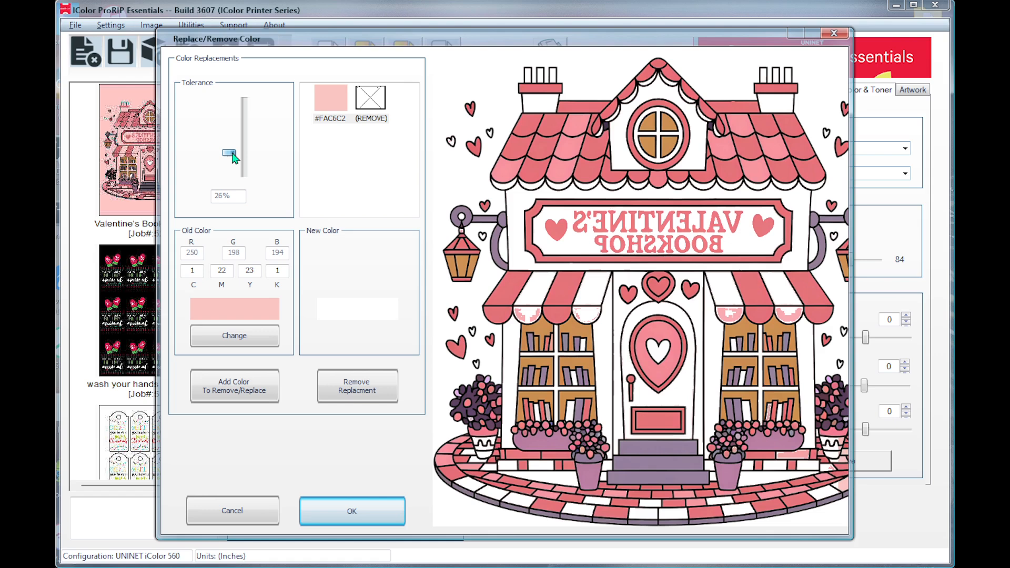
left_click_drag(232, 156, 232, 154)
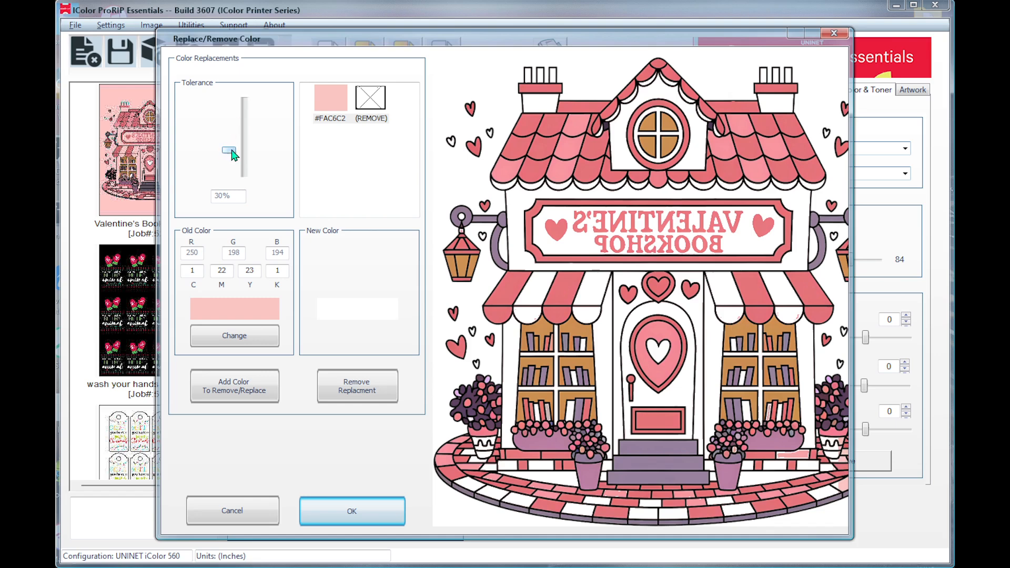
left_click_drag(231, 150, 233, 150)
left_click_drag(233, 151, 233, 148)
left_click(355, 510)
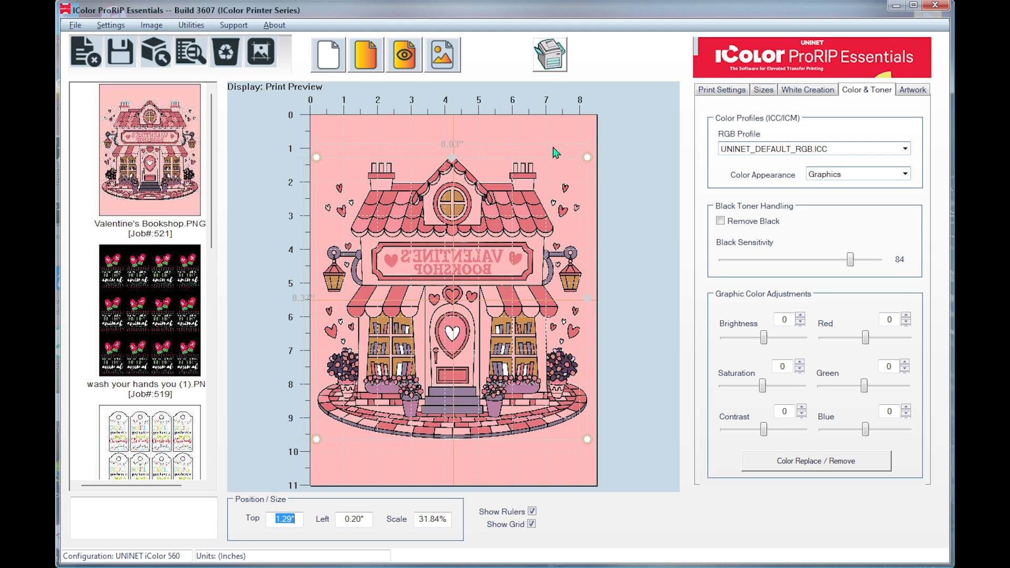
Switch the background color to black to preview the graphic with its light pink removed.
left_click(918, 92)
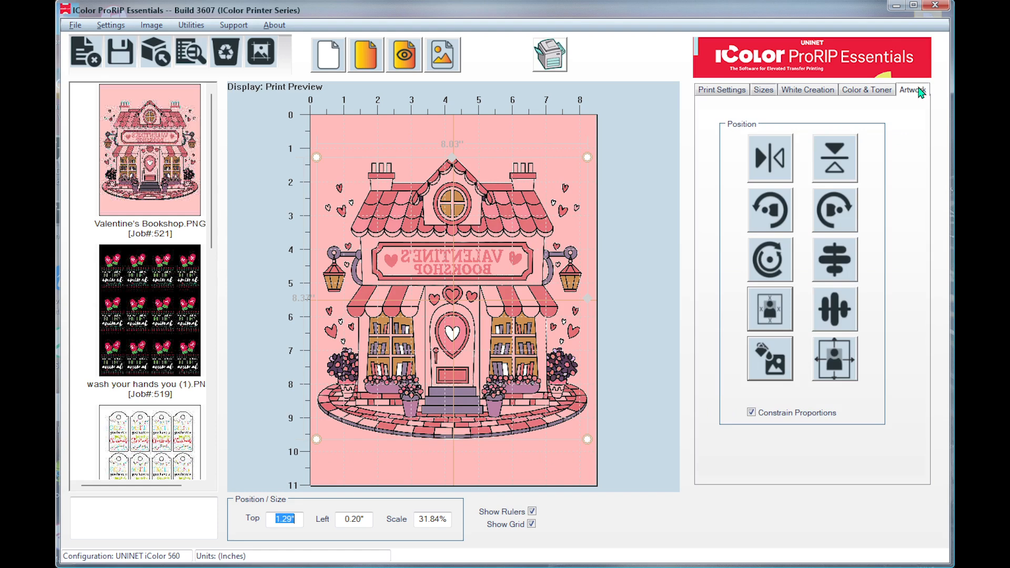
left_click(767, 368)
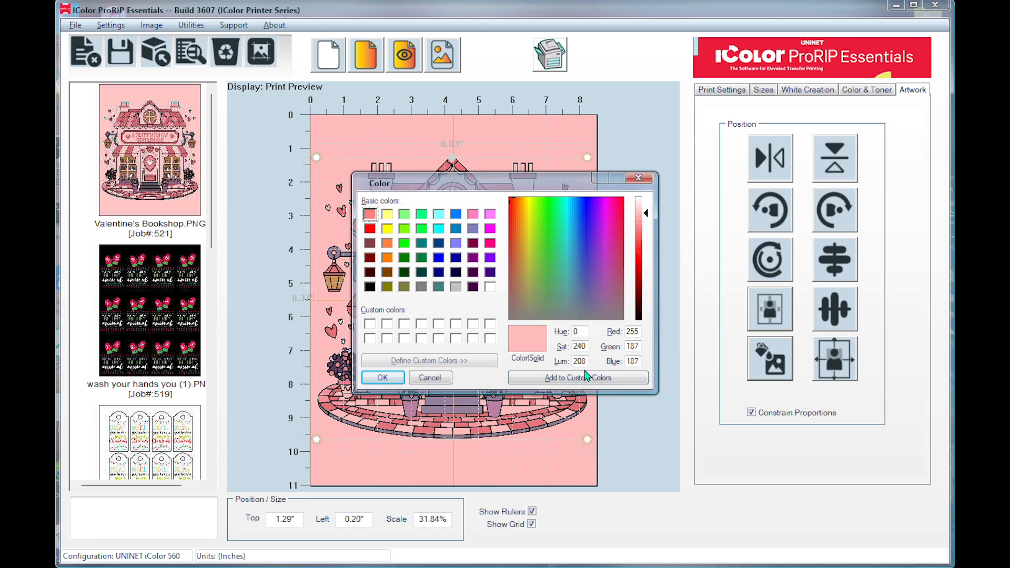
left_click(370, 288)
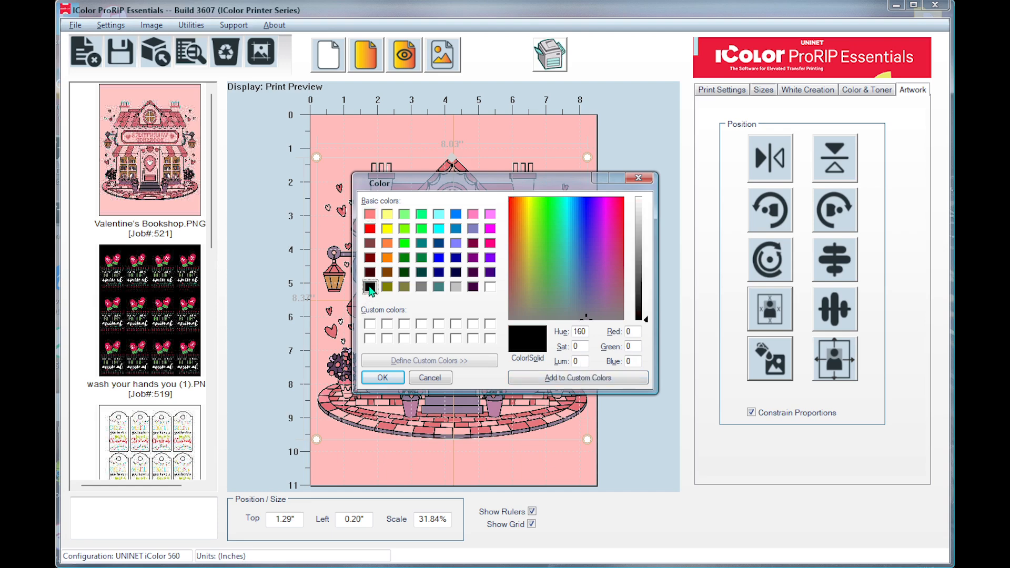
left_click(383, 378)
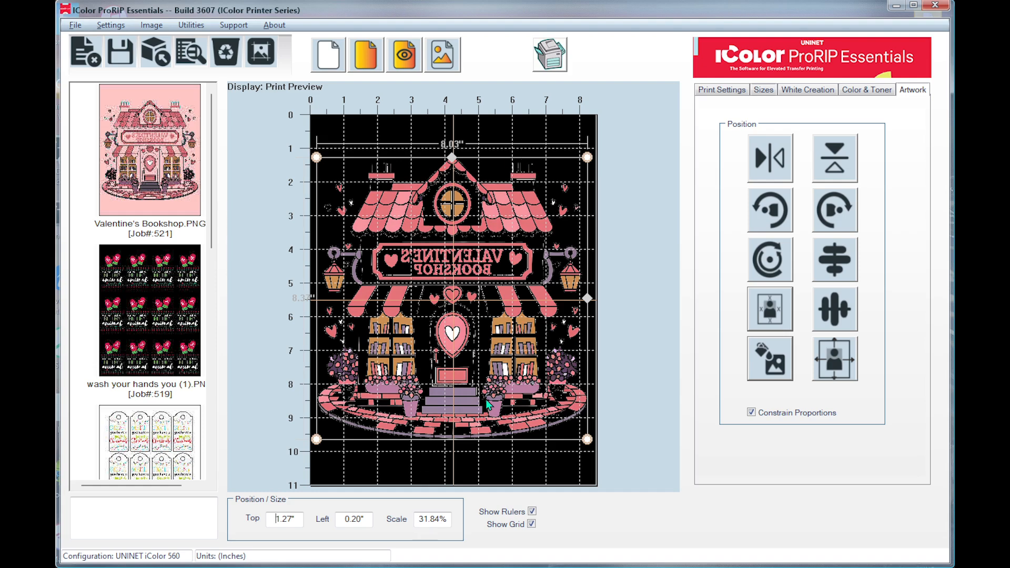
Change the preview background color from black to white to check the graphic on a white garment.
left_click(784, 357)
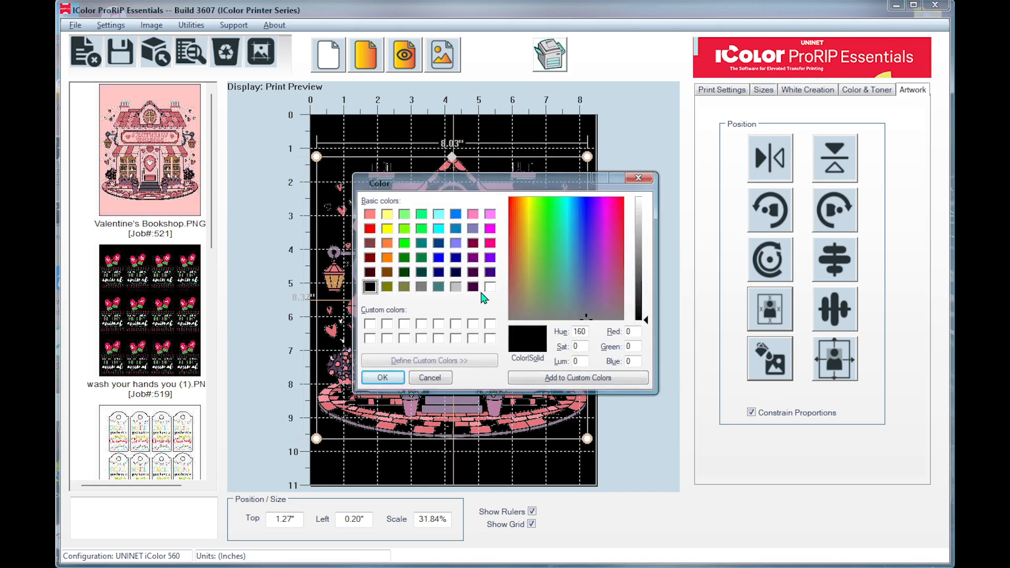
left_click(489, 287)
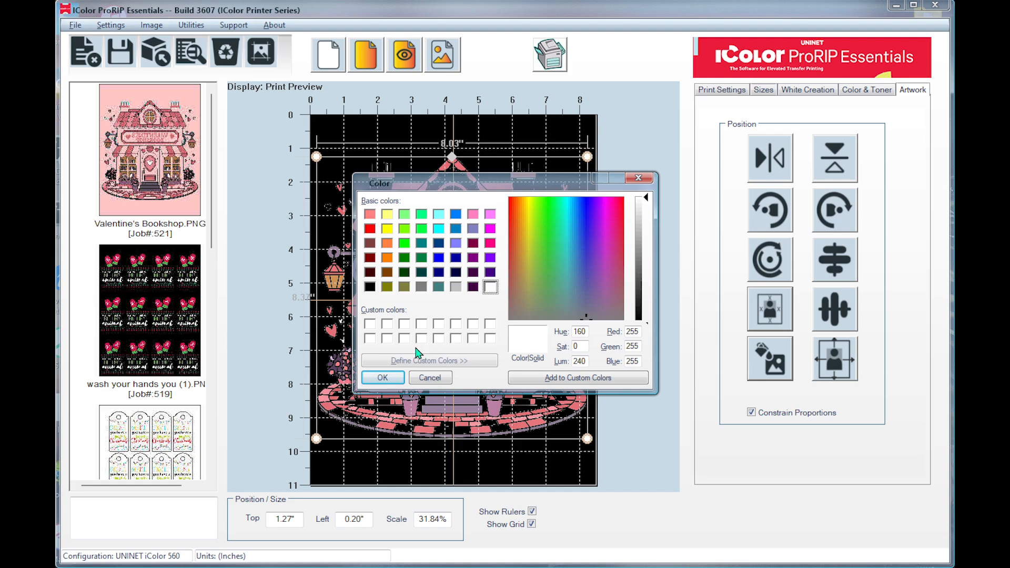
left_click(383, 377)
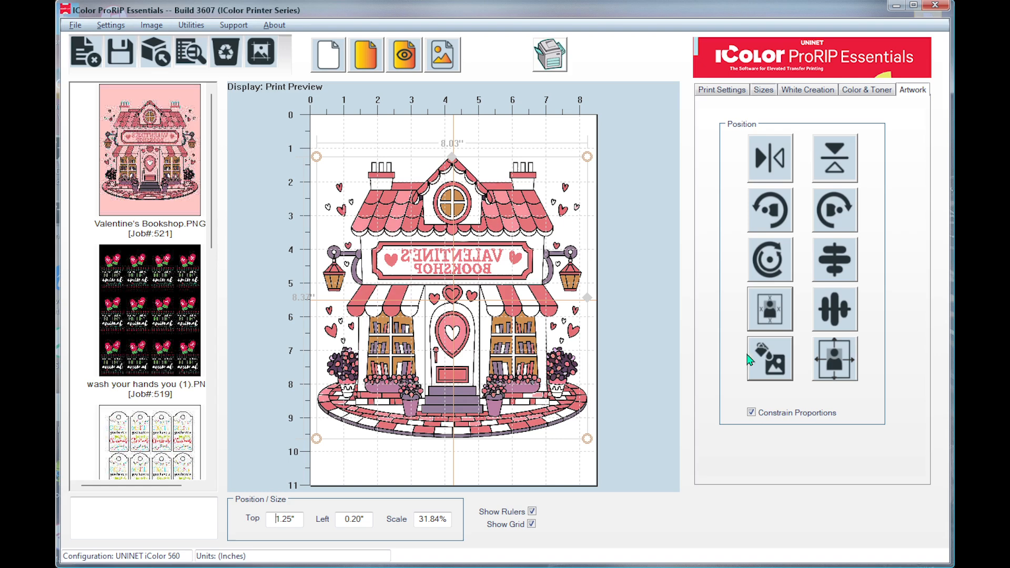
Change the preview background to a light pink with RGB values 255, 202, 202 and send the graphic to the printer.
left_click(772, 371)
left_click(773, 372)
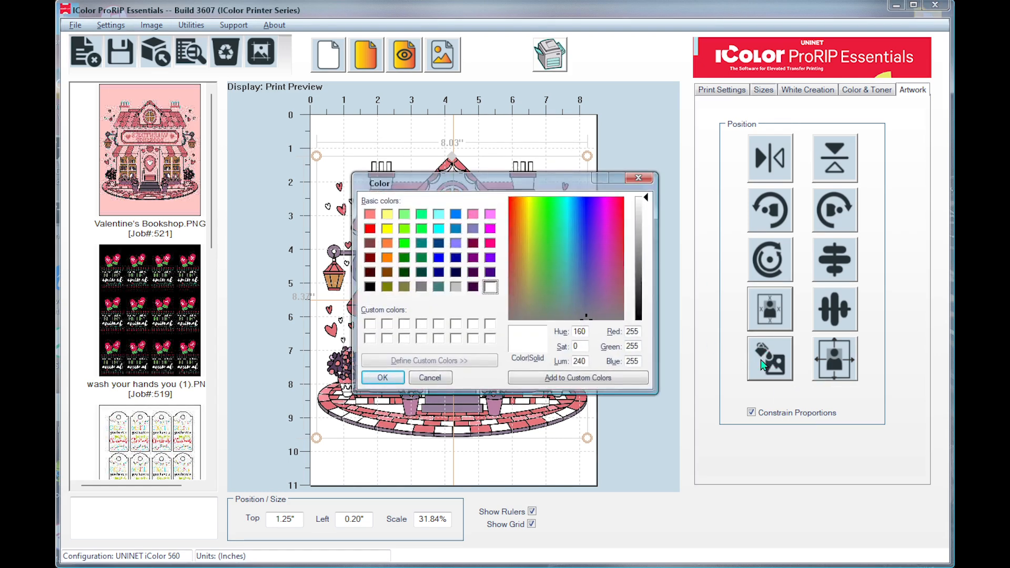
left_click(371, 215)
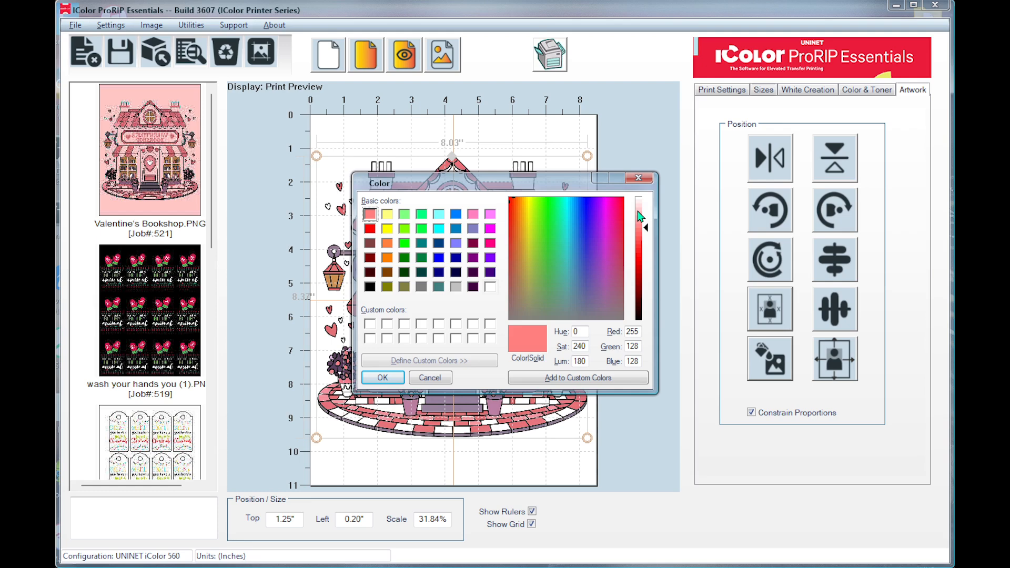
left_click(638, 211)
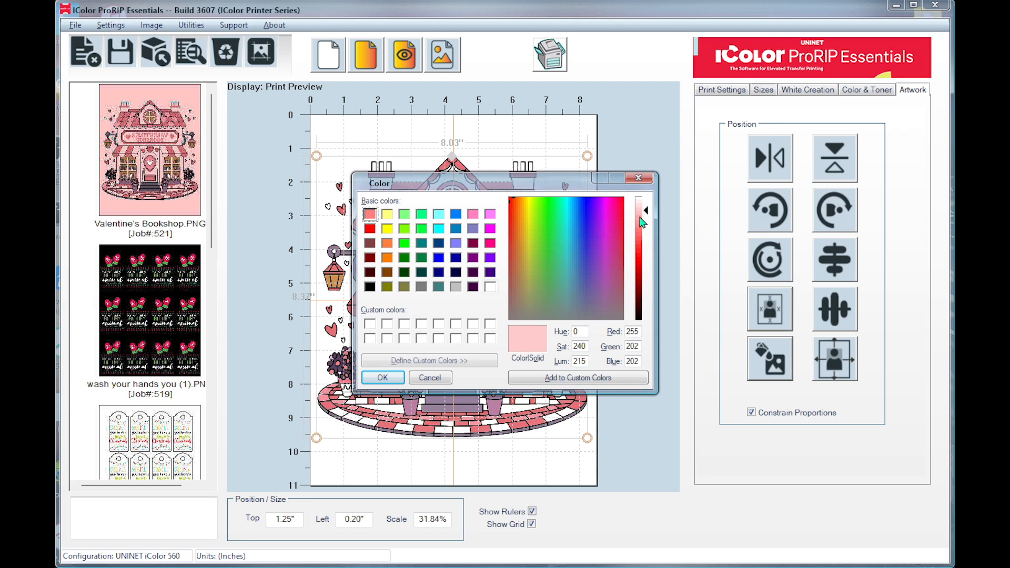
left_click(382, 377)
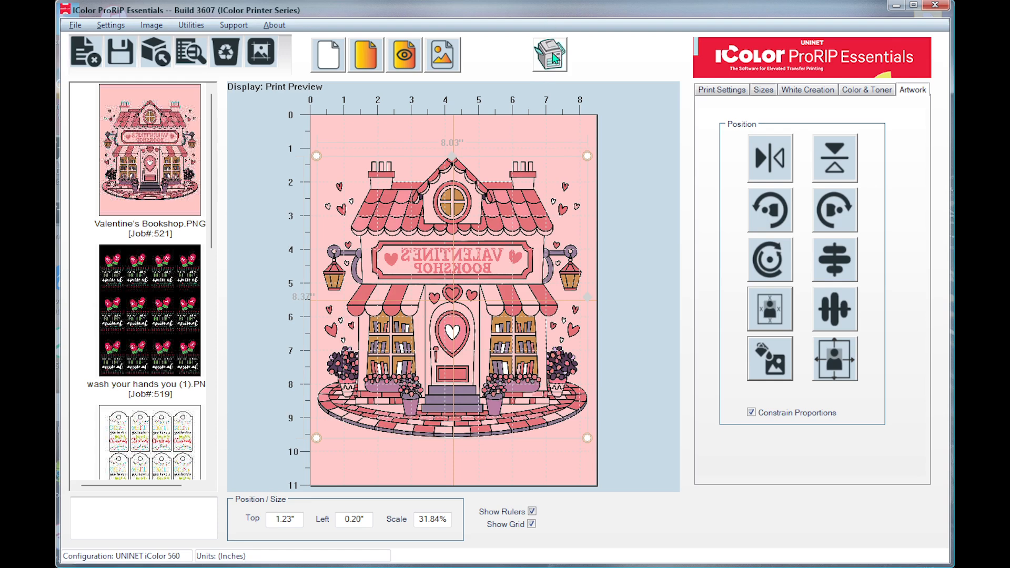
left_click(553, 56)
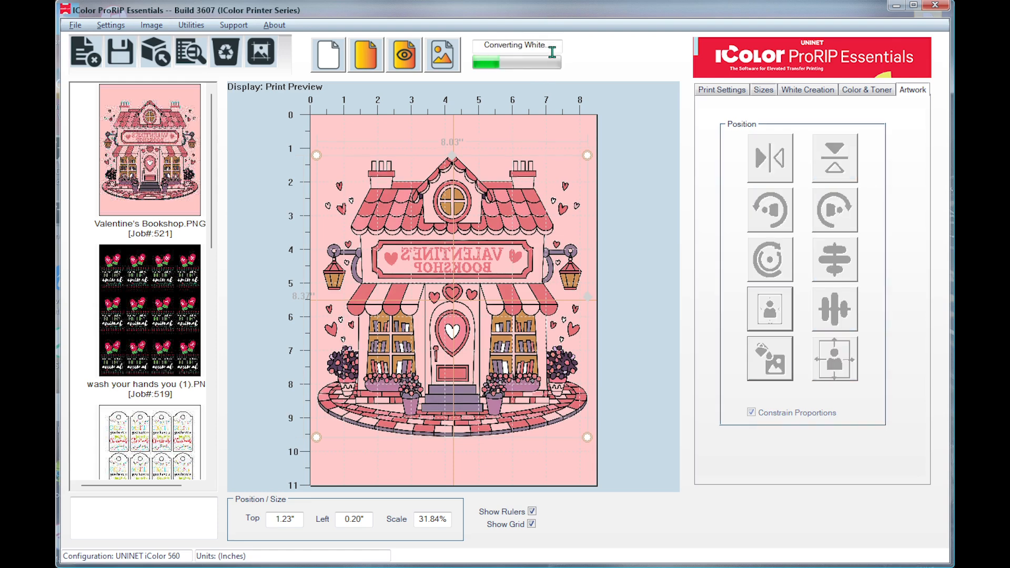